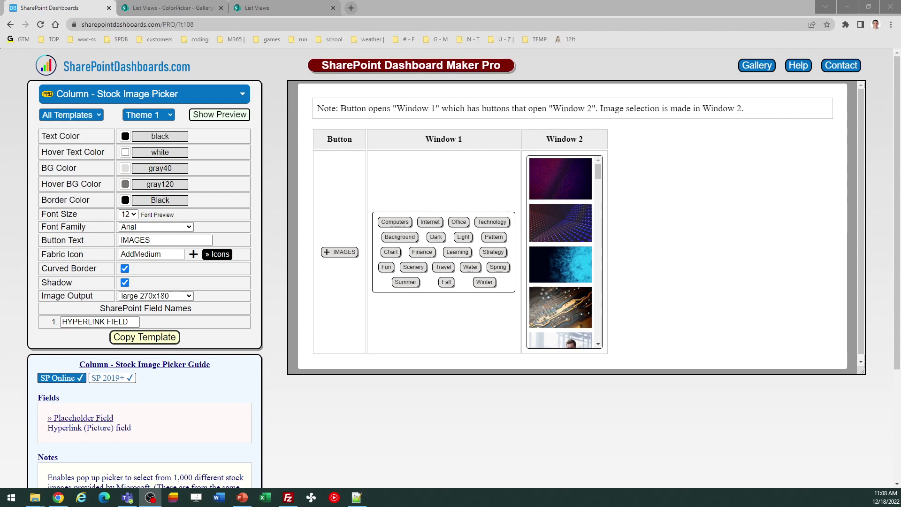
- Put the List Views page in edit mode and preview the banner's stock image library without changing it
click(276, 8)
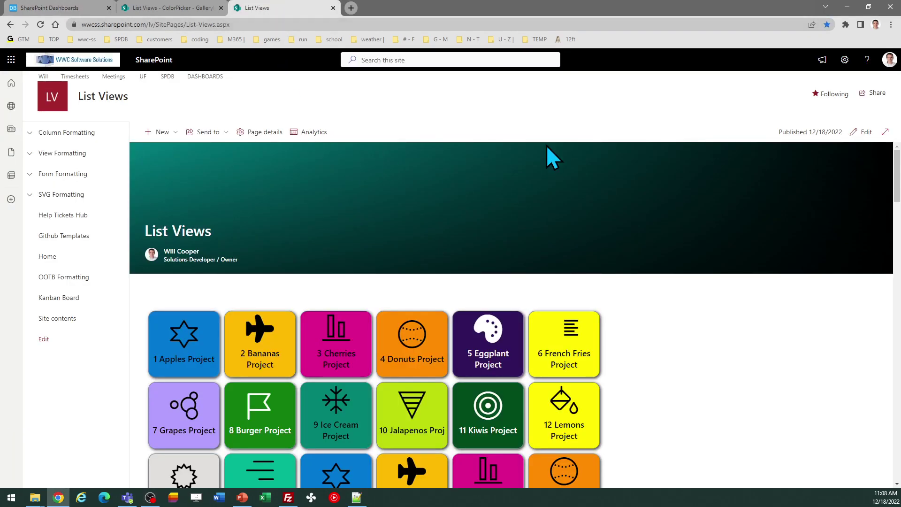
click(865, 133)
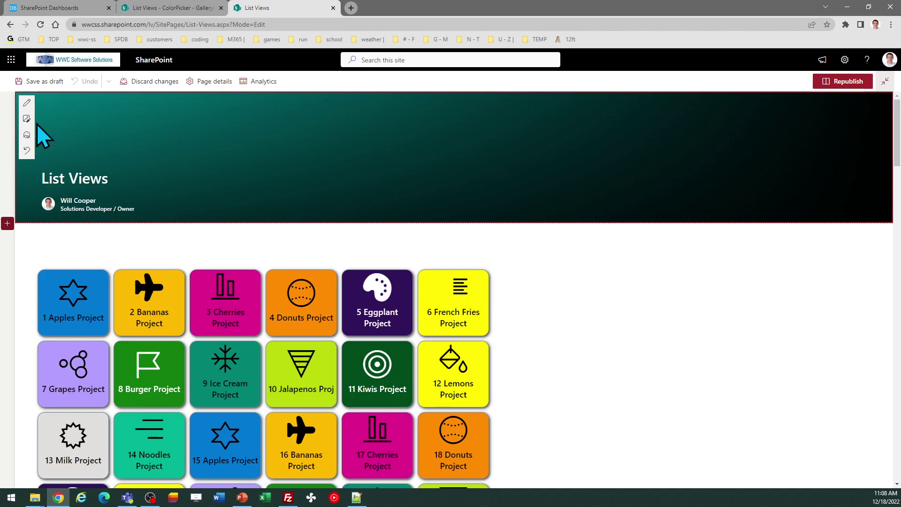
click(26, 119)
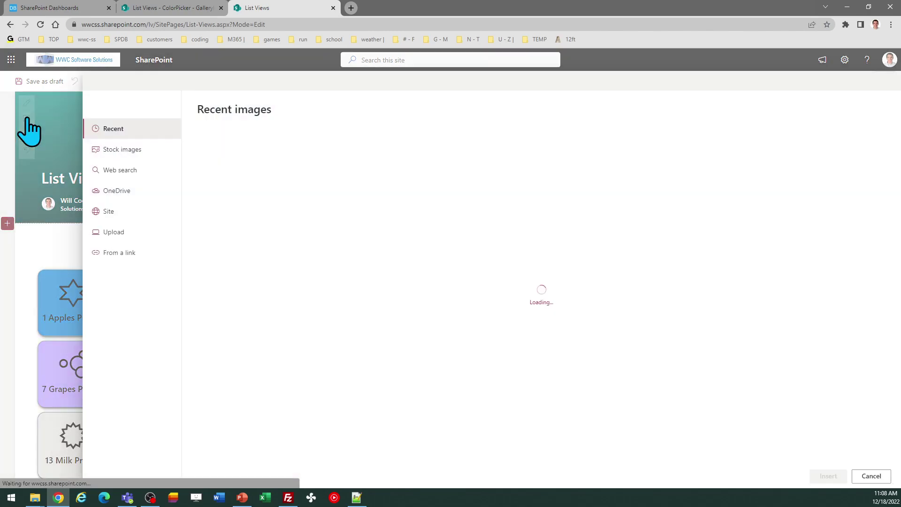
click(124, 151)
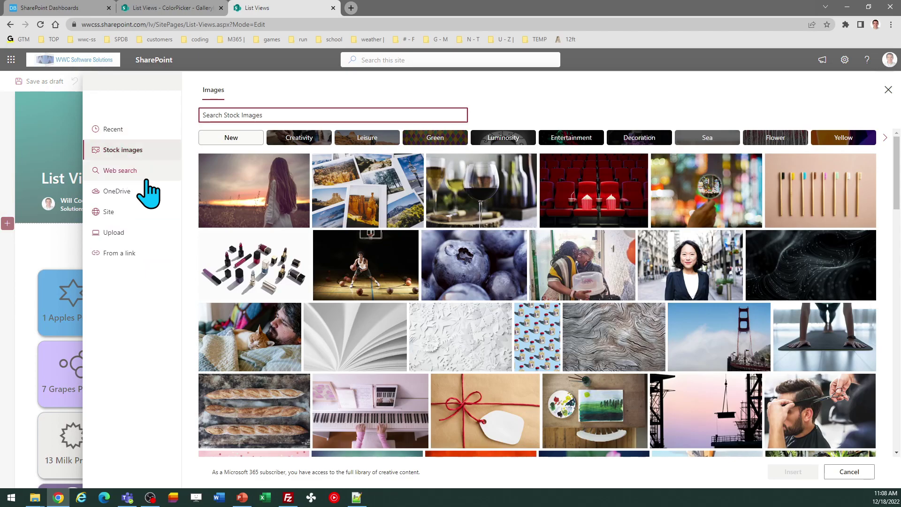
click(430, 475)
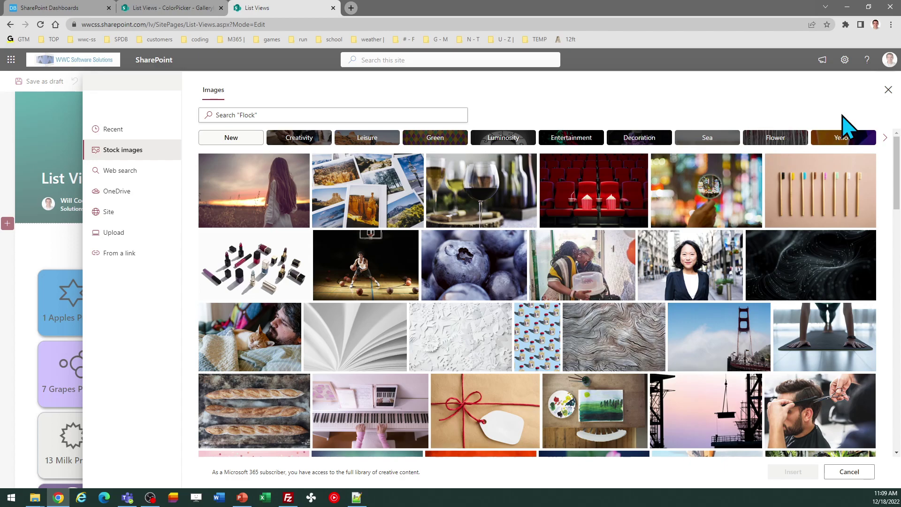
click(887, 90)
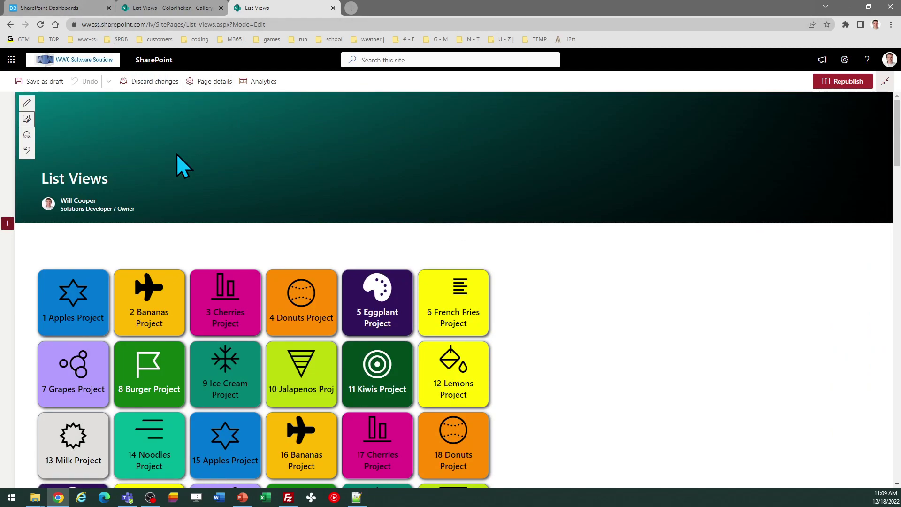
- Check the Stock Image Picker template's image output sizes, keeping large 270x180
click(57, 7)
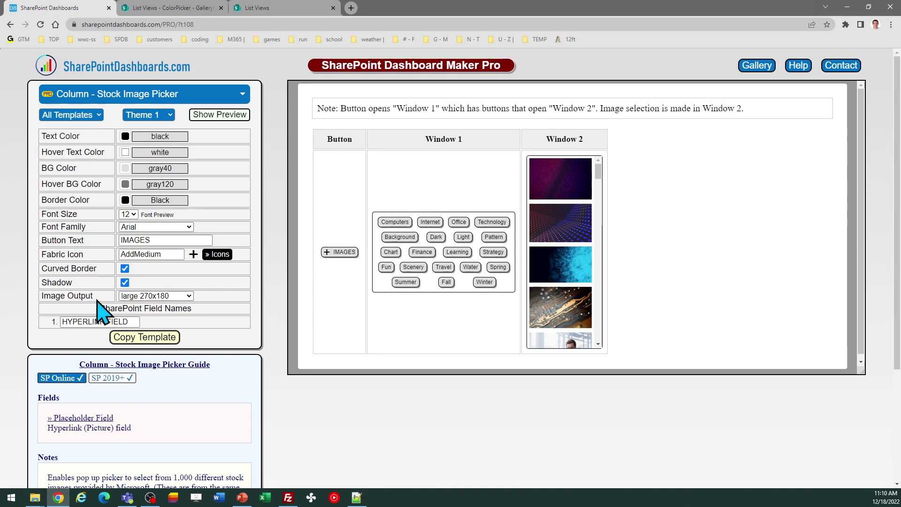
click(189, 298)
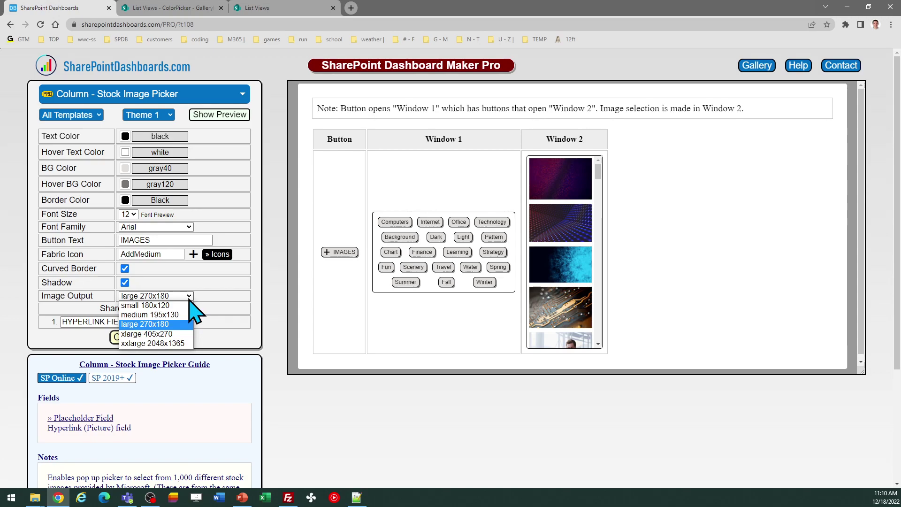
click(217, 307)
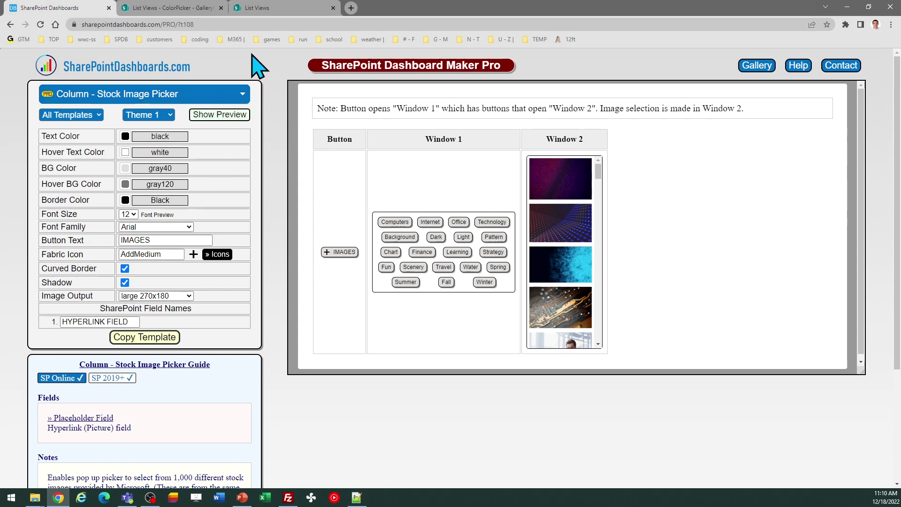
click(180, 8)
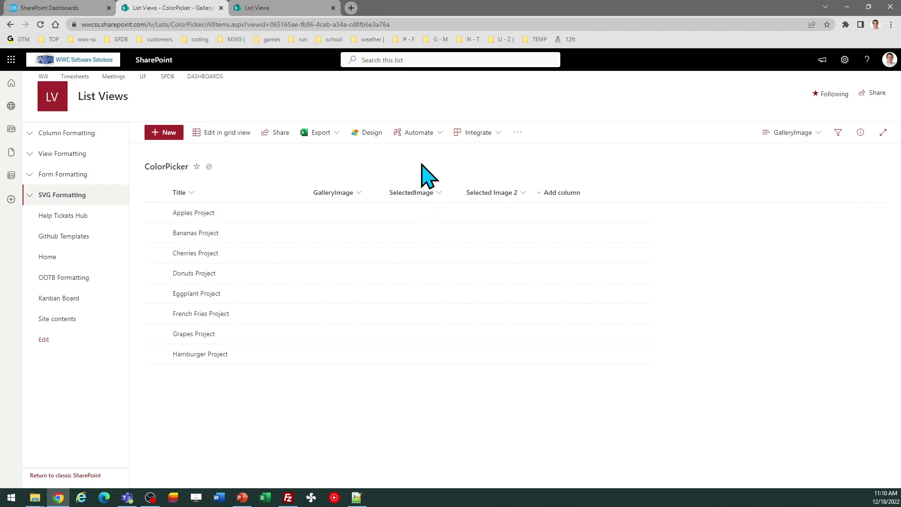
- Scroll to the template's notes on image output sizes and compare with the ColorPicker list's column names
click(72, 8)
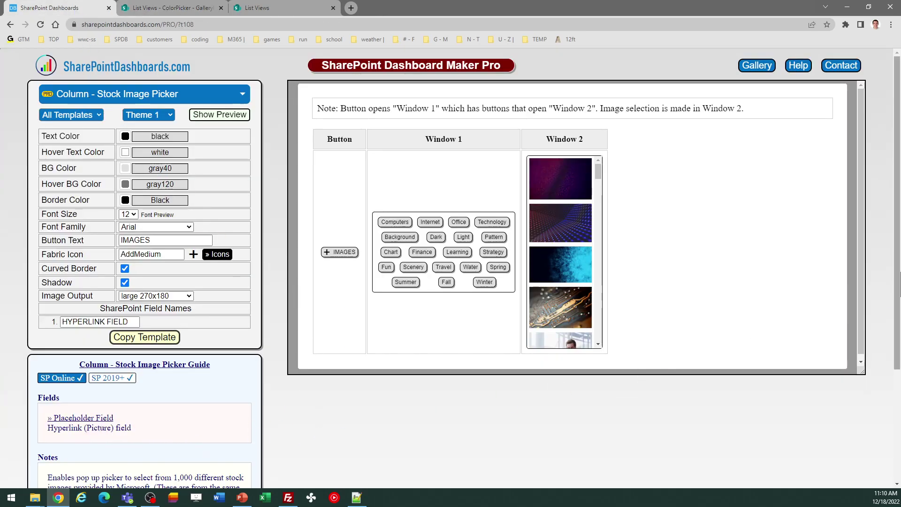
drag(897, 275, 898, 378)
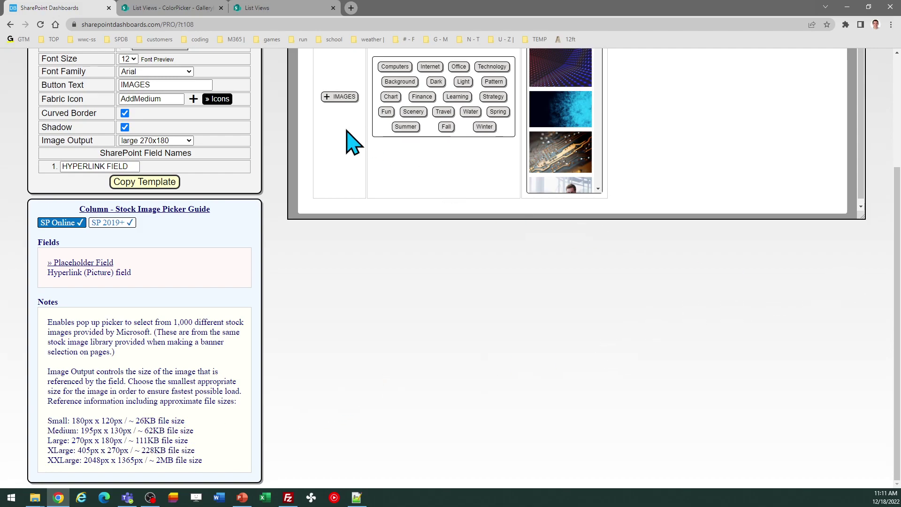
click(178, 7)
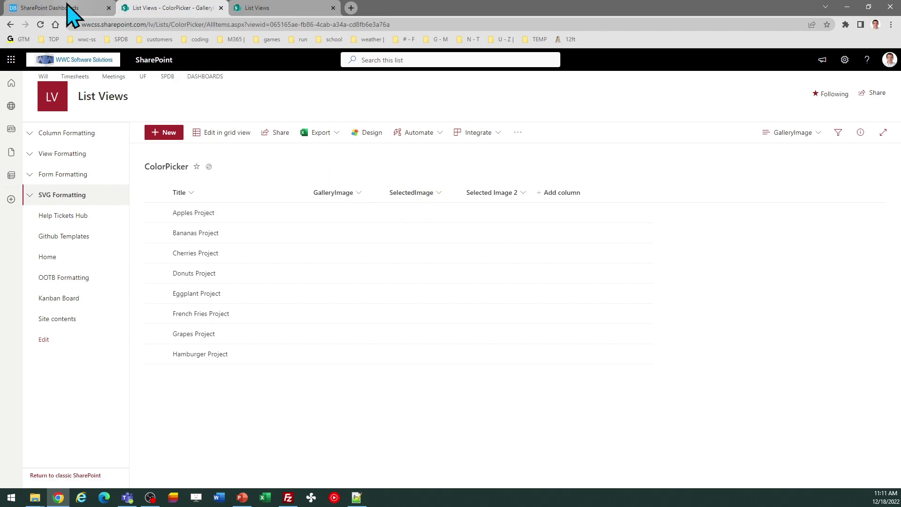
click(67, 6)
- Replace HYPERLINK FIELD with SelectedImage as the SharePoint field name
drag(134, 166, 62, 167)
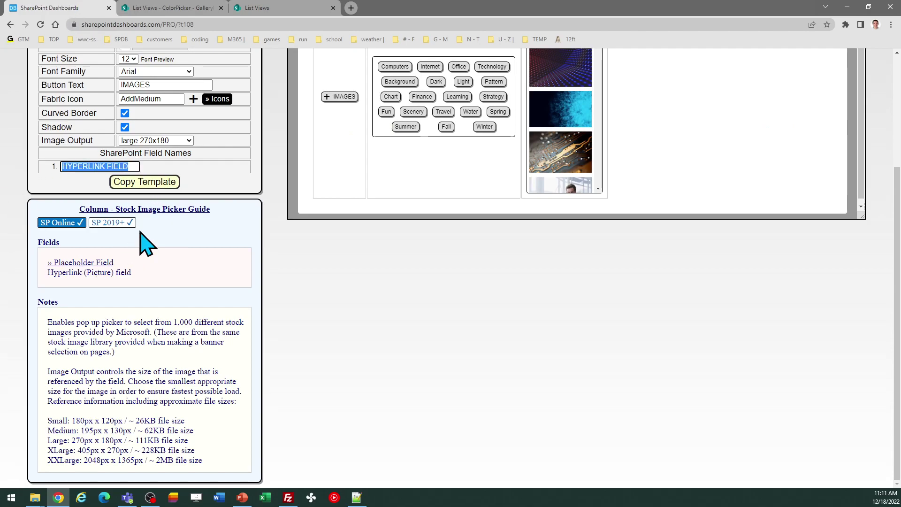
text(Selected)
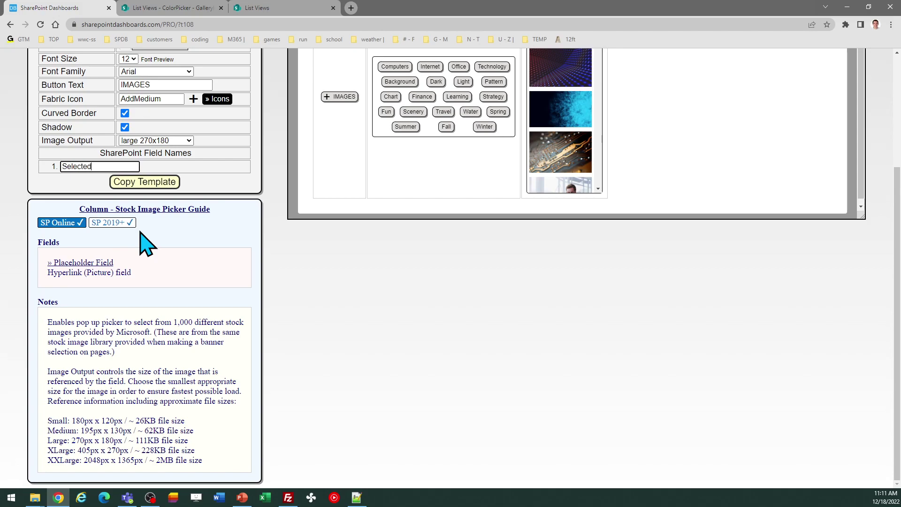
text(Image)
click(868, 205)
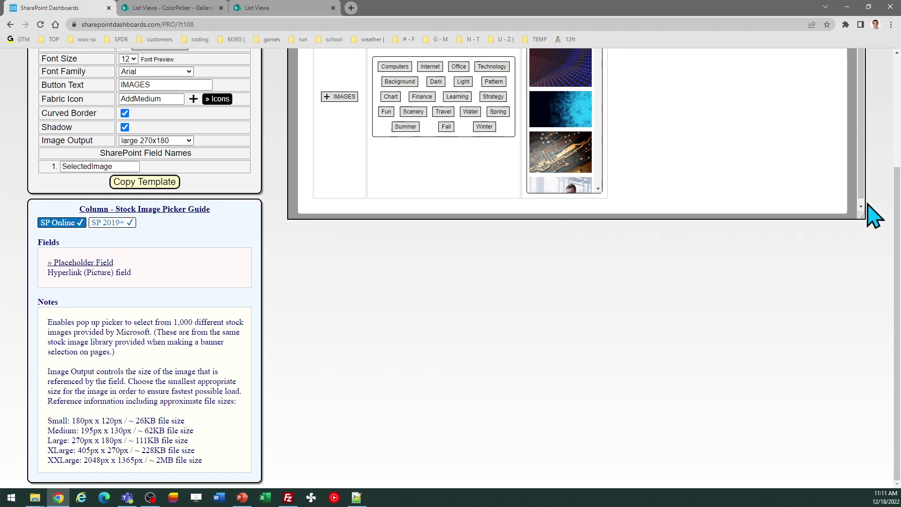
- Copy the finished template code and dismiss the pasting instructions
drag(897, 225, 893, 115)
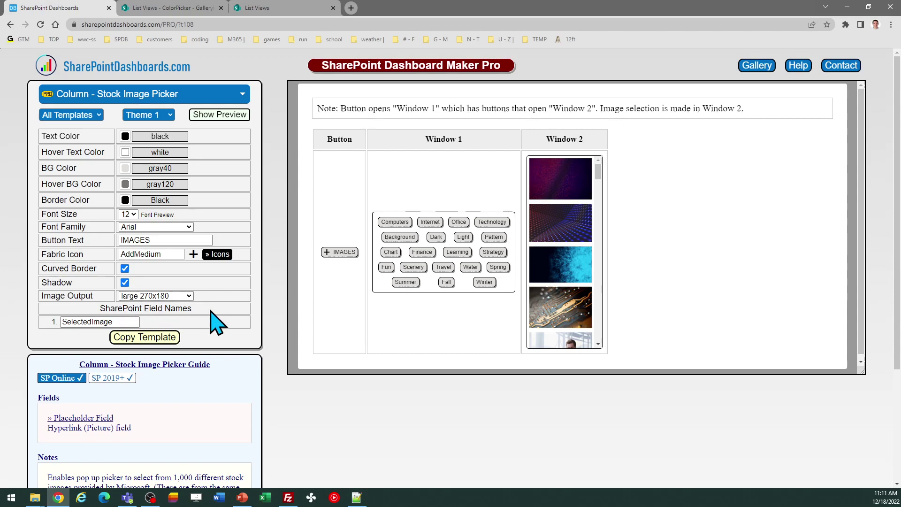
click(149, 342)
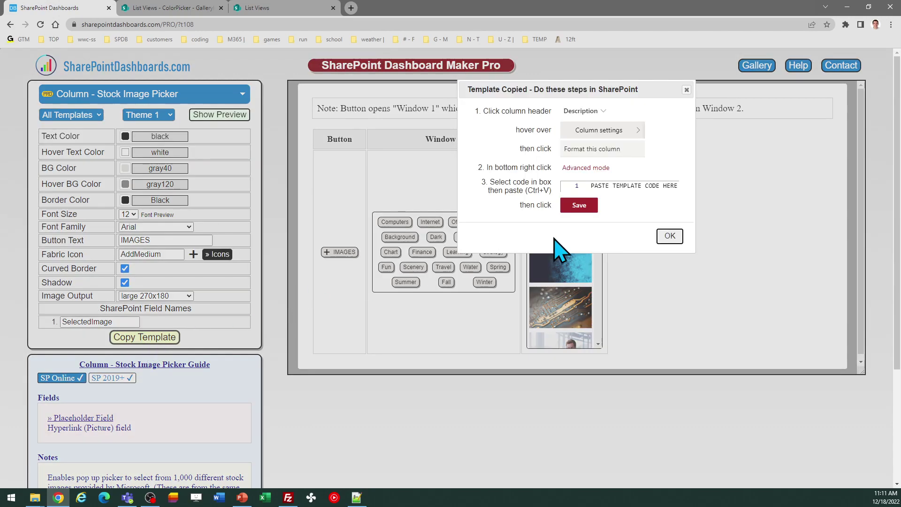
click(669, 238)
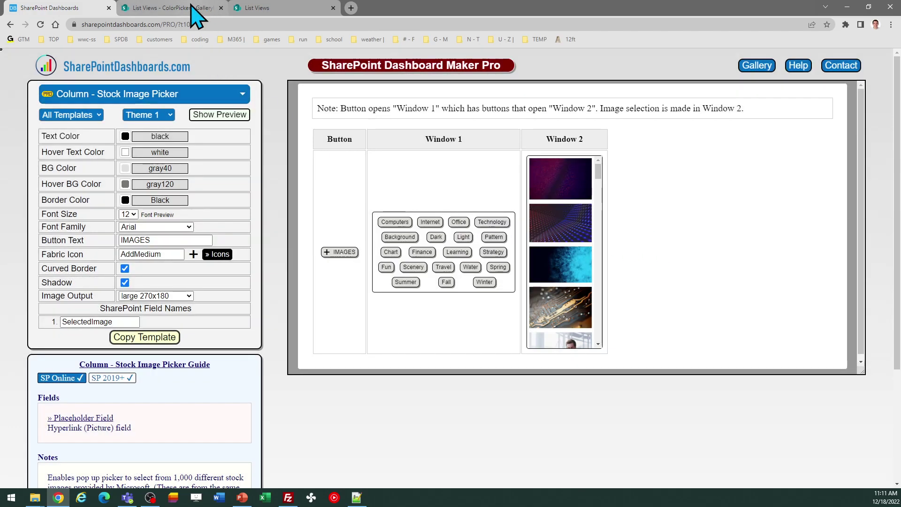
- Replace the GalleryImage column's advanced-mode formatting JSON with the copied picker template and save it
click(207, 9)
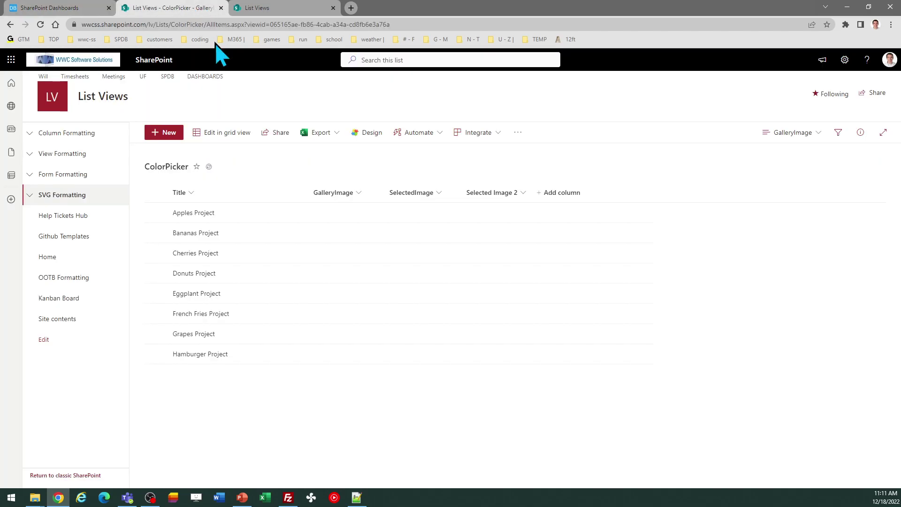
click(359, 193)
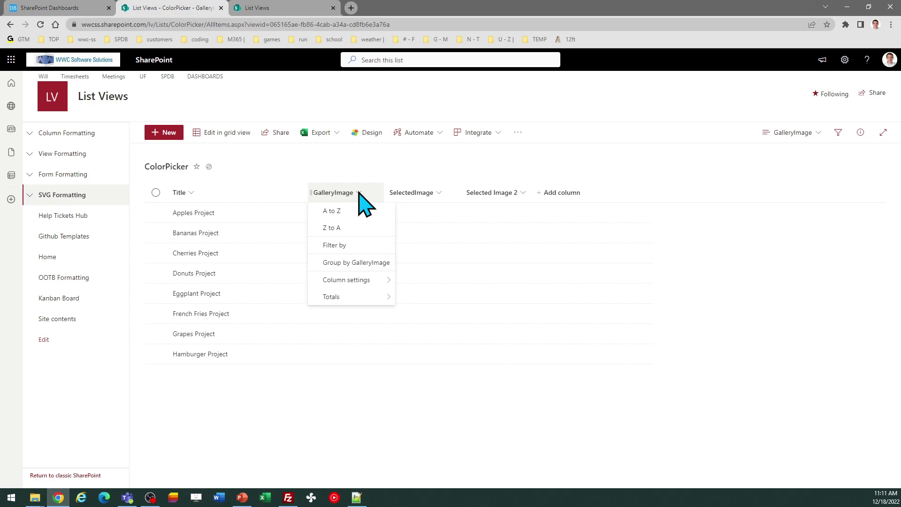
mouse_move(361, 281)
click(424, 296)
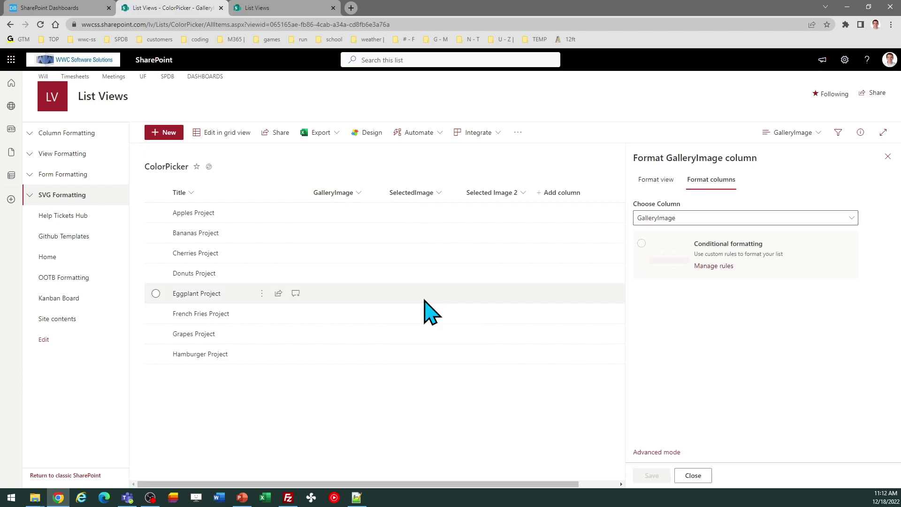
click(662, 453)
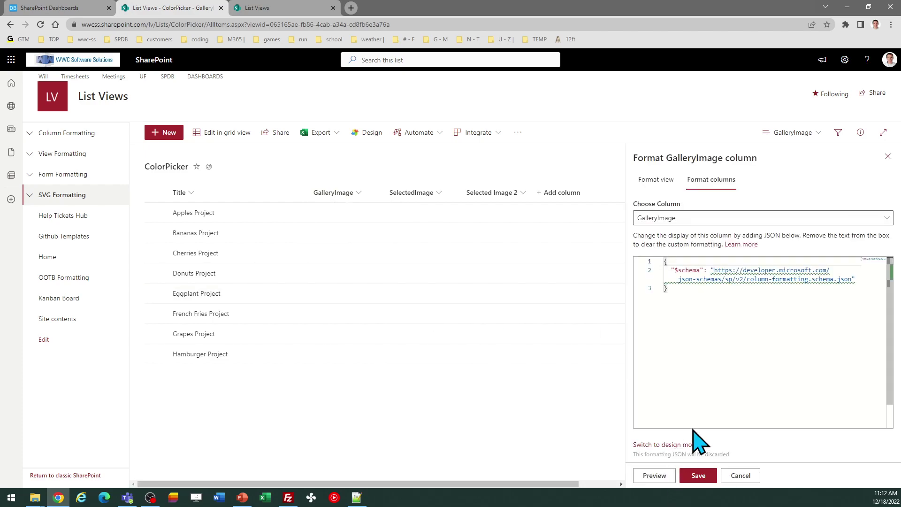
click(695, 358)
key(ctrl+a)
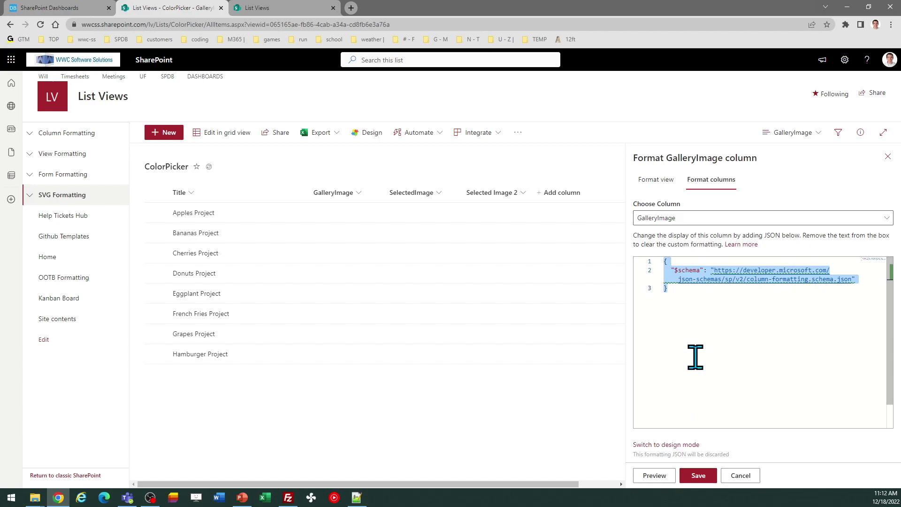
key(ctrl+v)
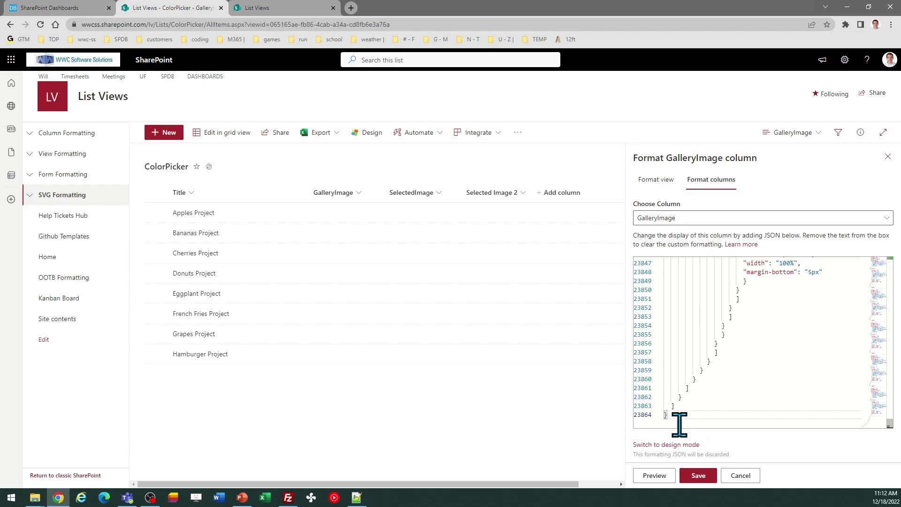
click(698, 477)
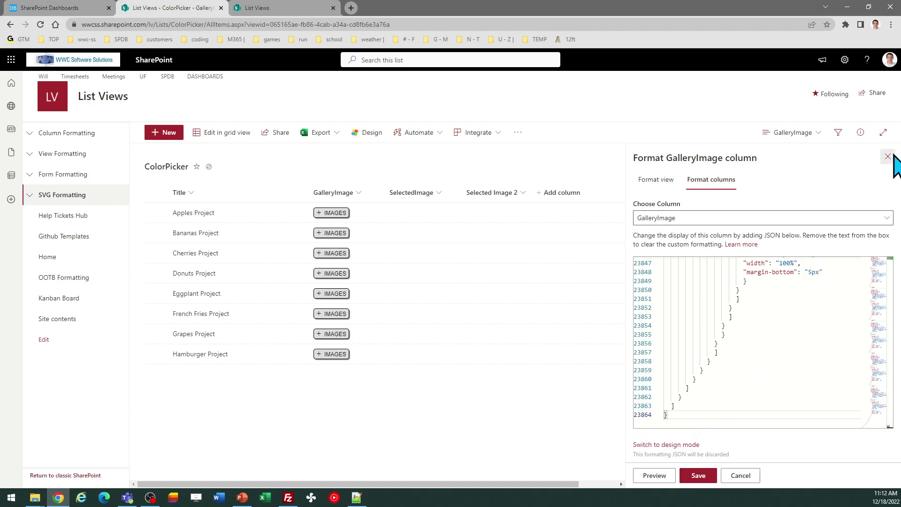
- Choose the Chart photo of stock charts on a trading tablet for Apples Project
click(888, 157)
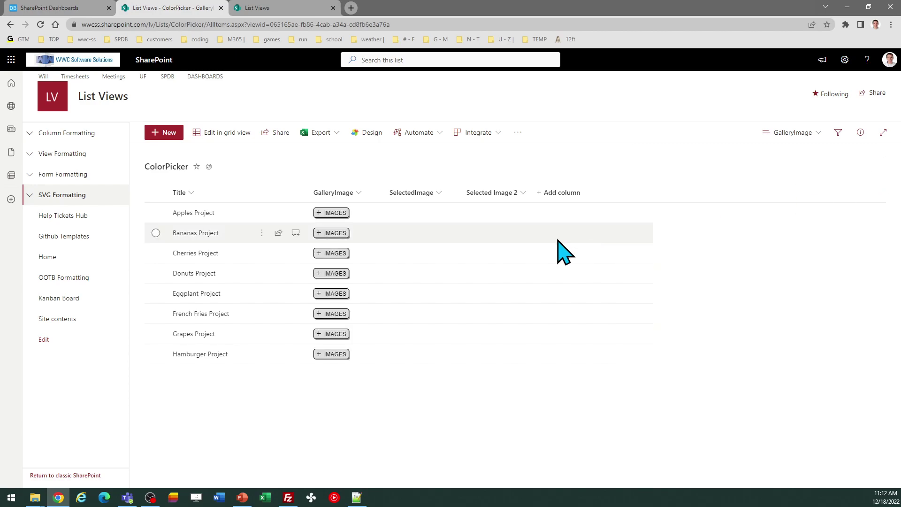
click(336, 213)
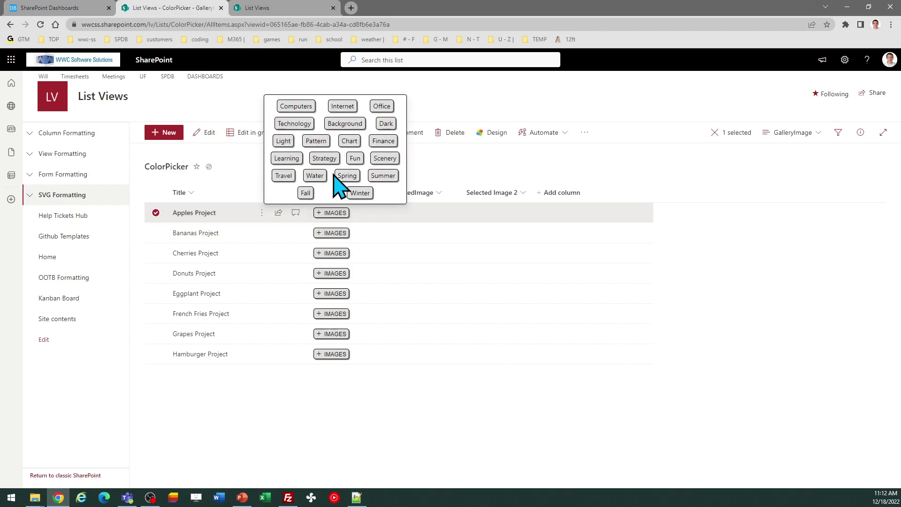
mouse_move(348, 151)
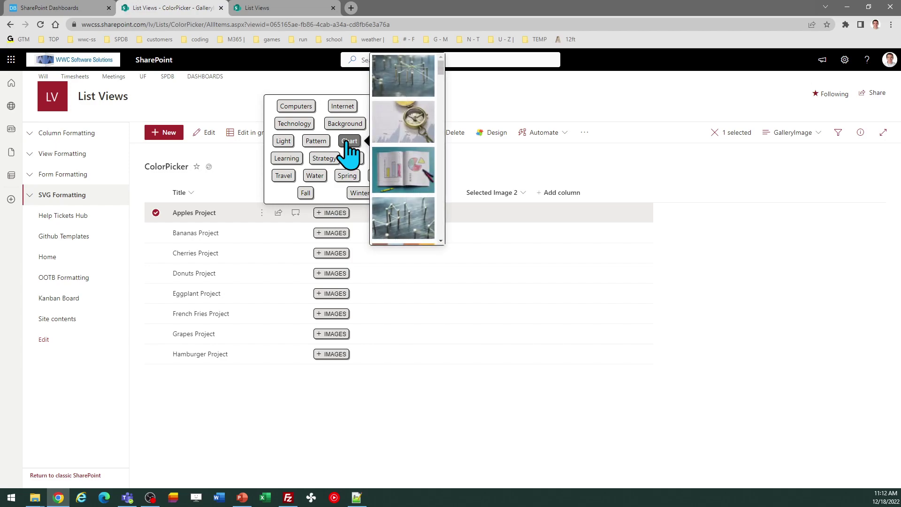
scroll(442, 197, down, 5)
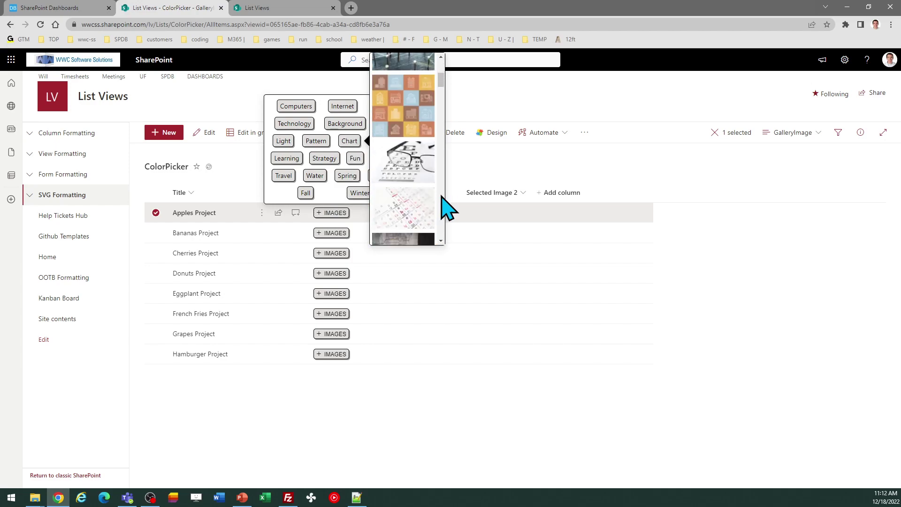
scroll(442, 196, down, 5)
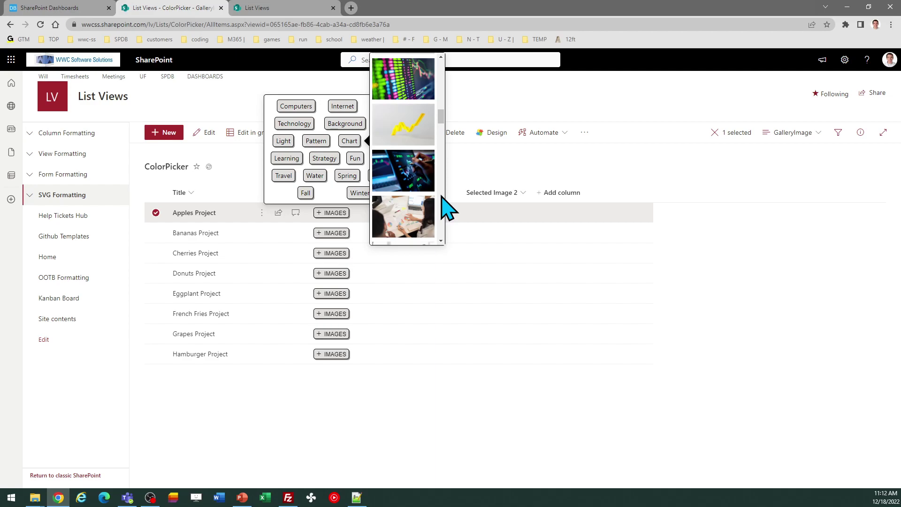
click(422, 182)
click(498, 96)
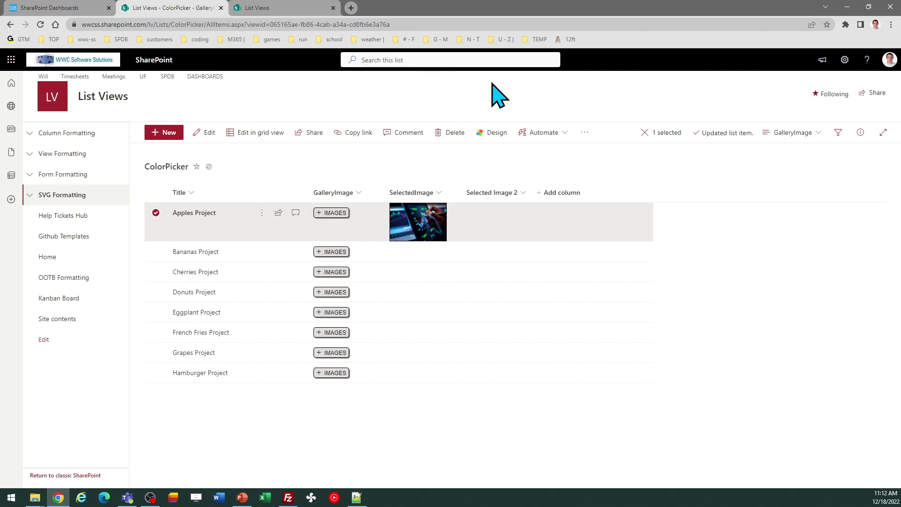
mouse_move(426, 235)
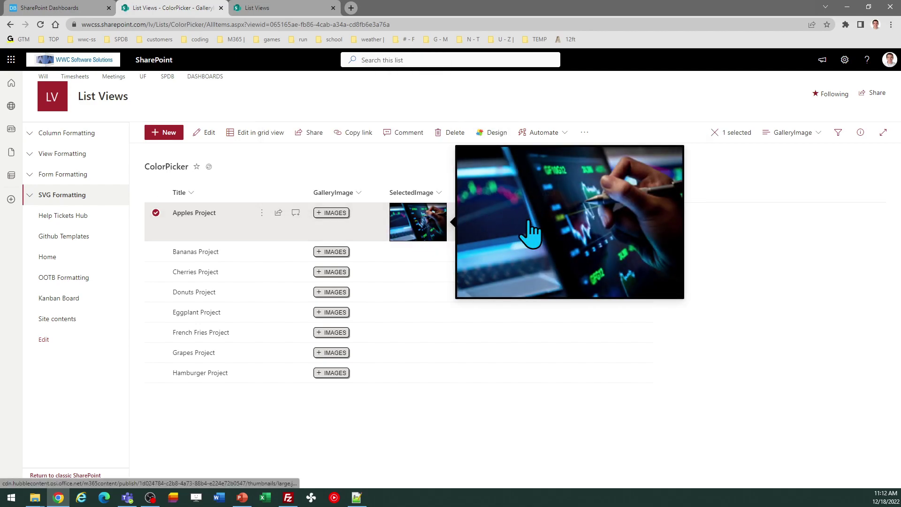
- Swap Apples Project's image for the Summer photo of a yellow ring floating in a pool
click(332, 213)
click(383, 177)
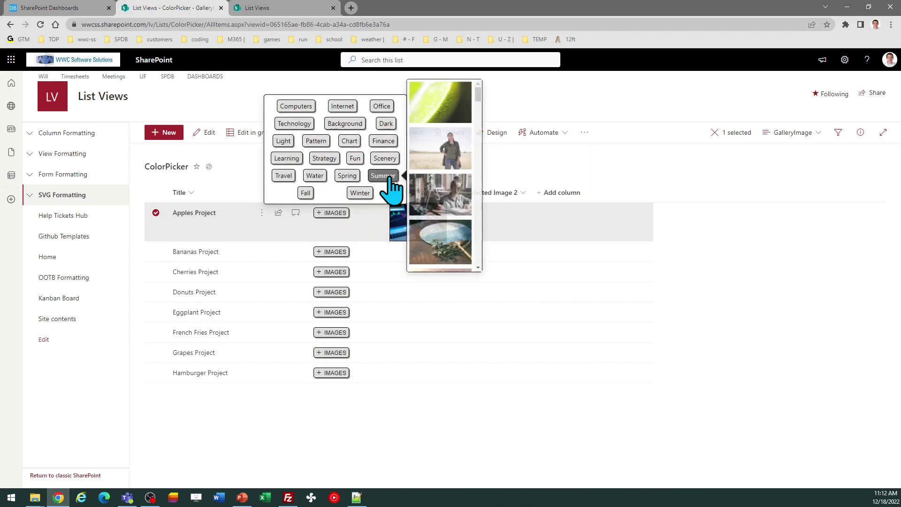
scroll(480, 213, down, 3)
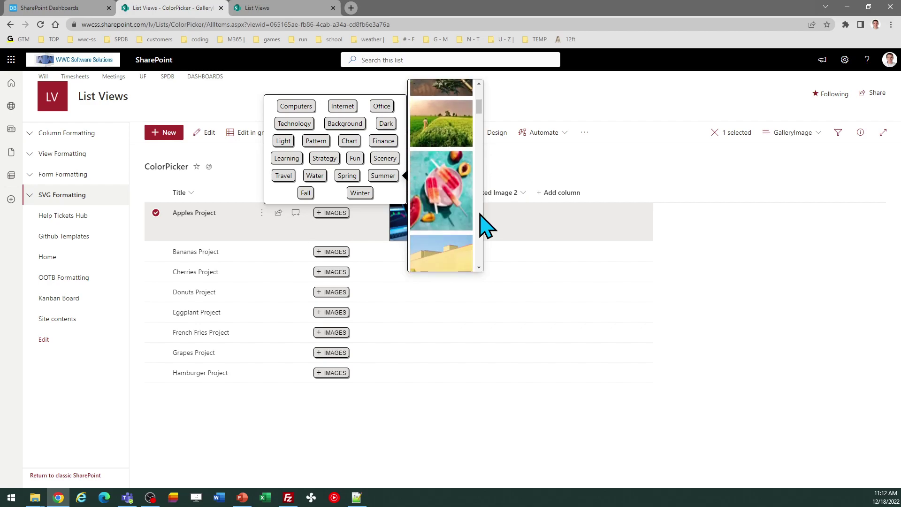
scroll(484, 228, down, 3)
click(463, 185)
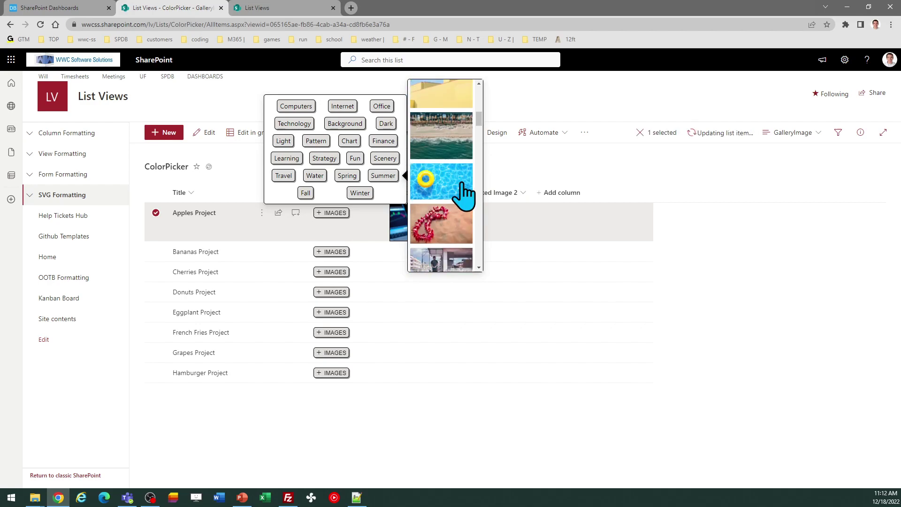
click(549, 177)
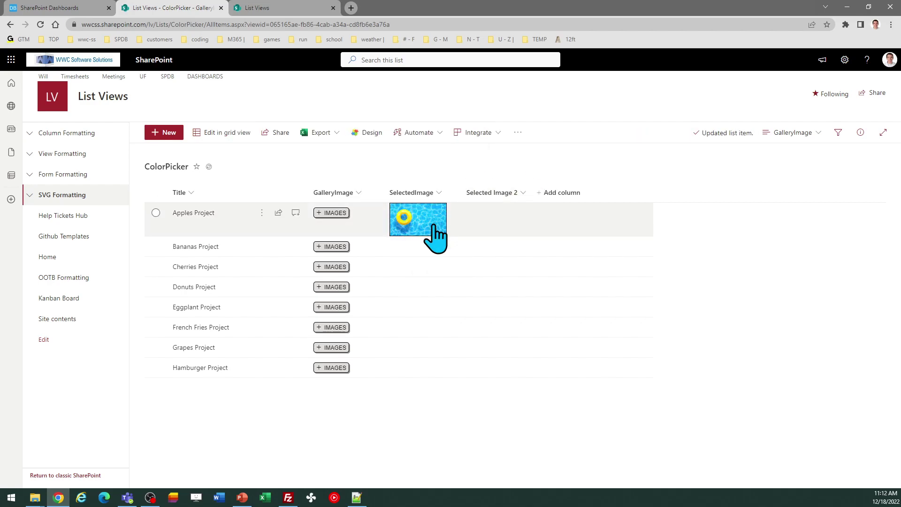
mouse_move(437, 237)
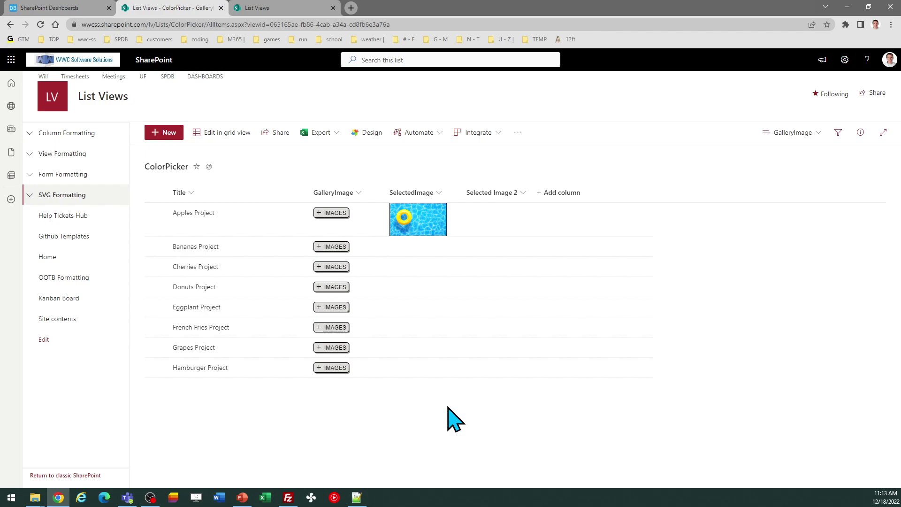
click(339, 247)
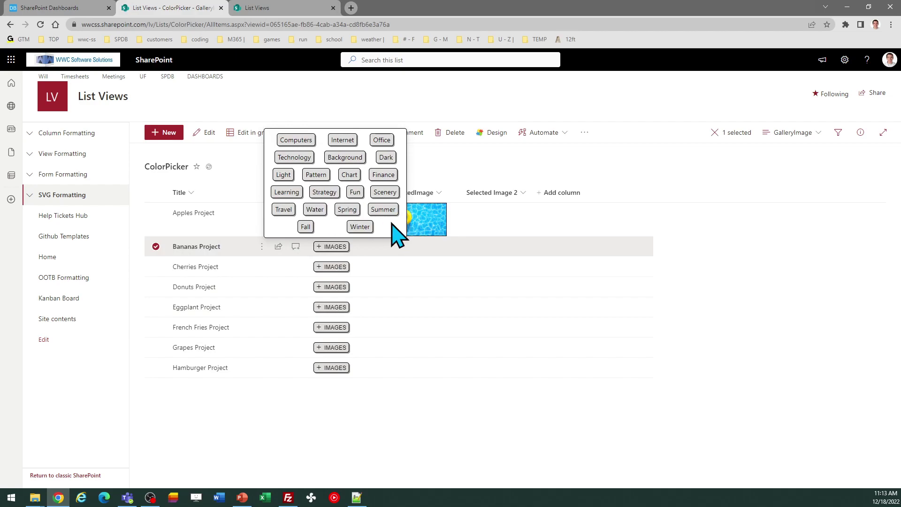
click(285, 180)
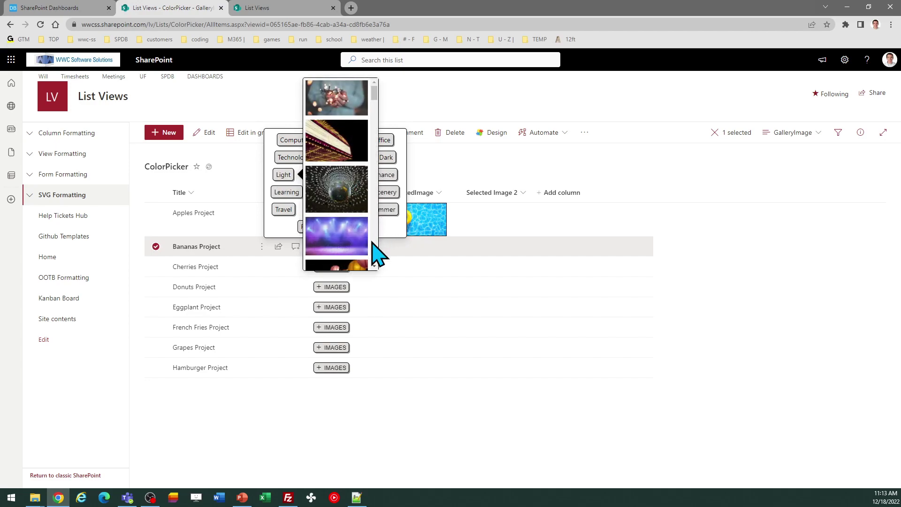
scroll(374, 250, down, 10)
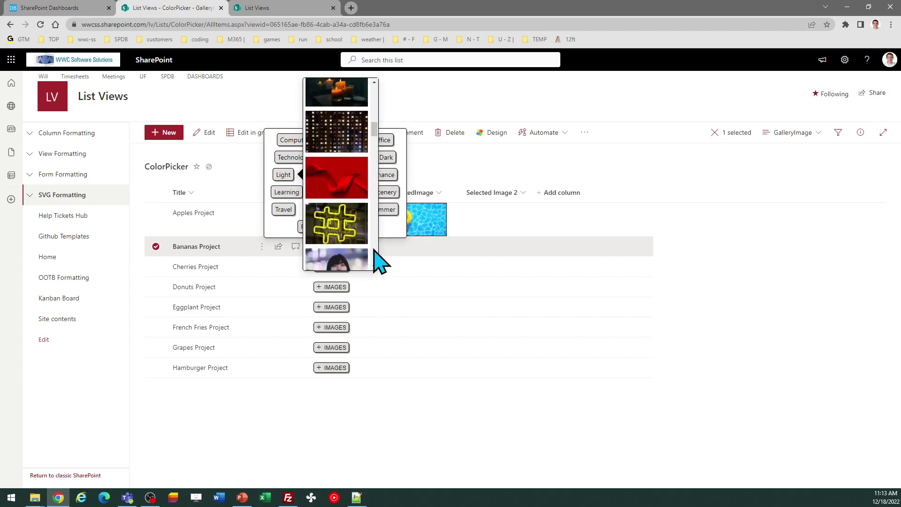
scroll(376, 253, down, 3)
click(495, 173)
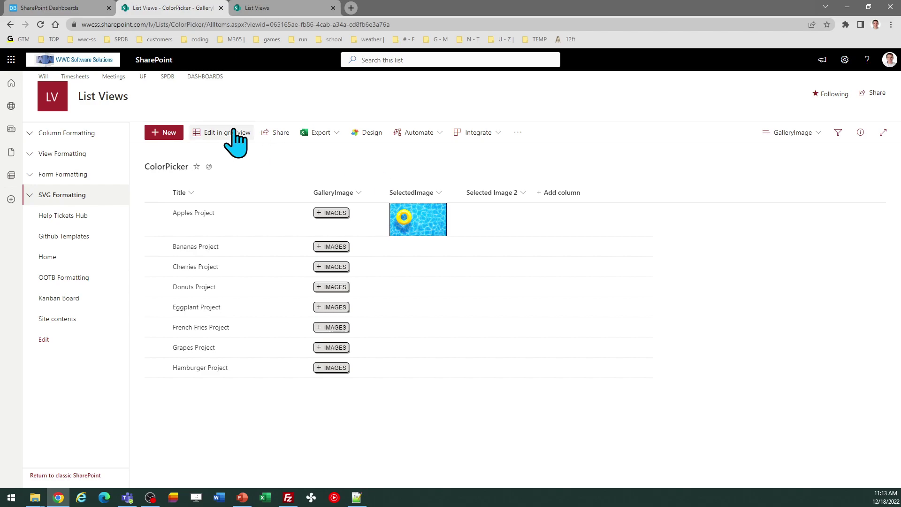
- Return to the SharePoint Dashboards tab showing the Column - Stock Image Picker template
click(68, 8)
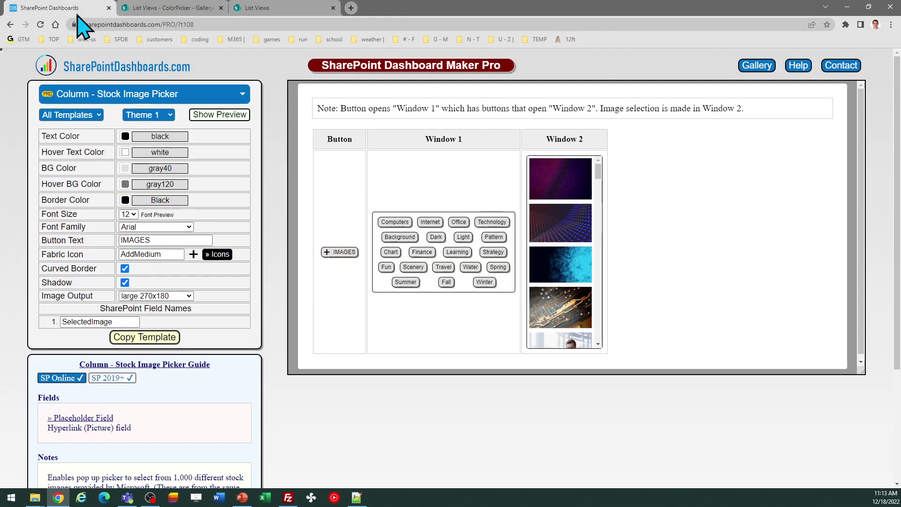